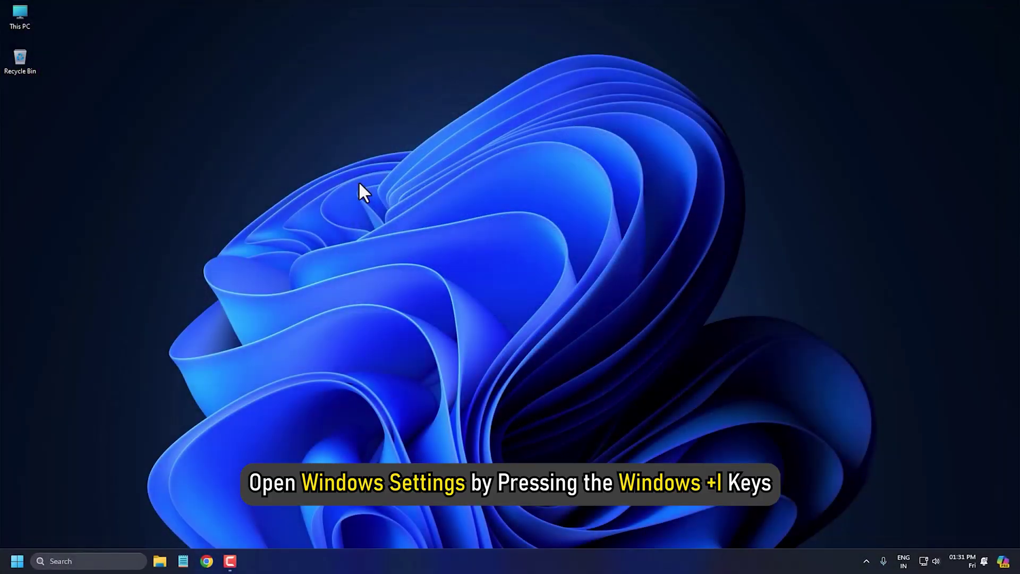
Step: Open the Wi-Fi 2 adapter's additional properties under Advanced network settings
{"action": "key", "text": "super+i"}
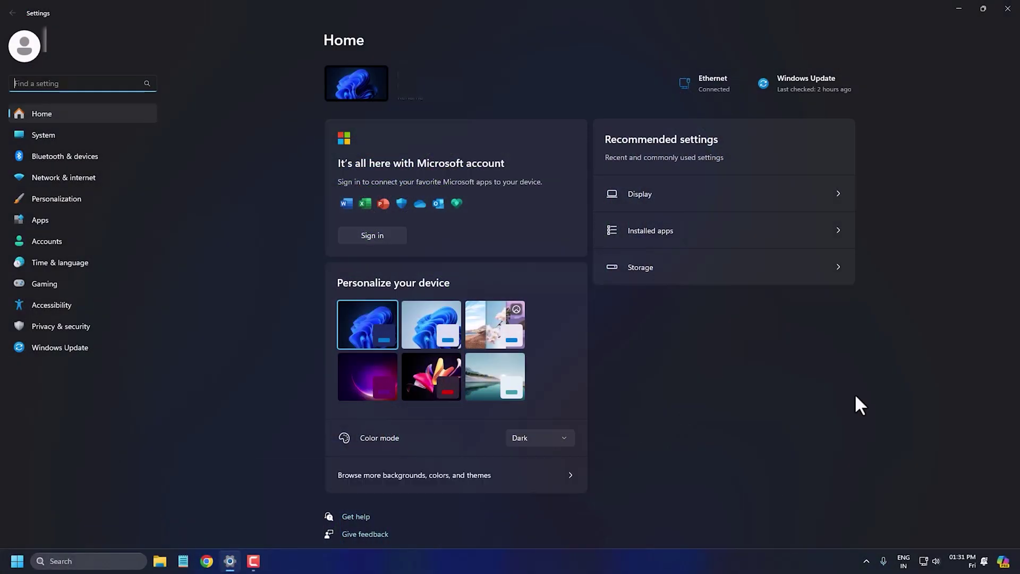
{"action": "left_click", "coordinate": [68, 178]}
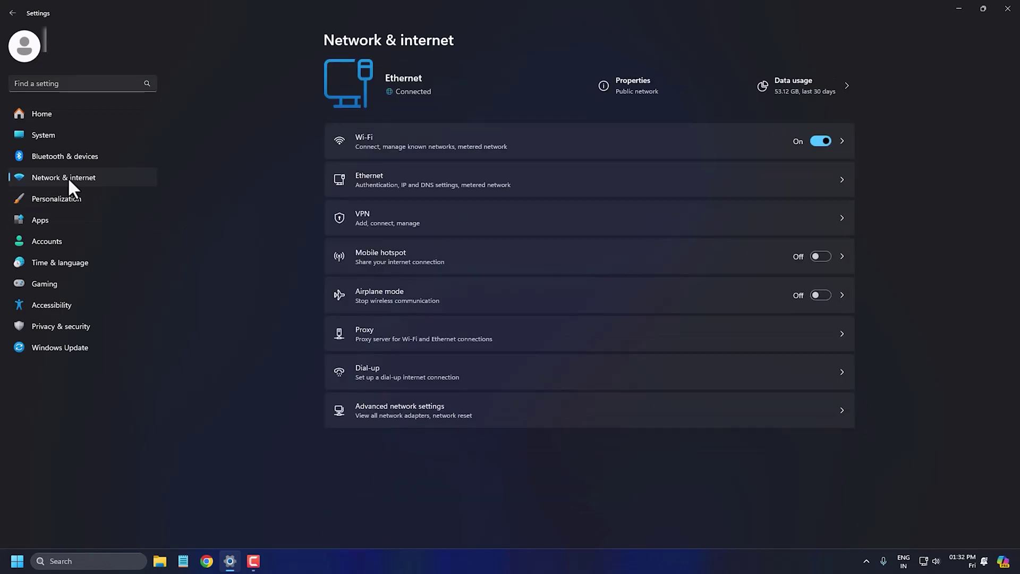
{"action": "left_click", "coordinate": [398, 412]}
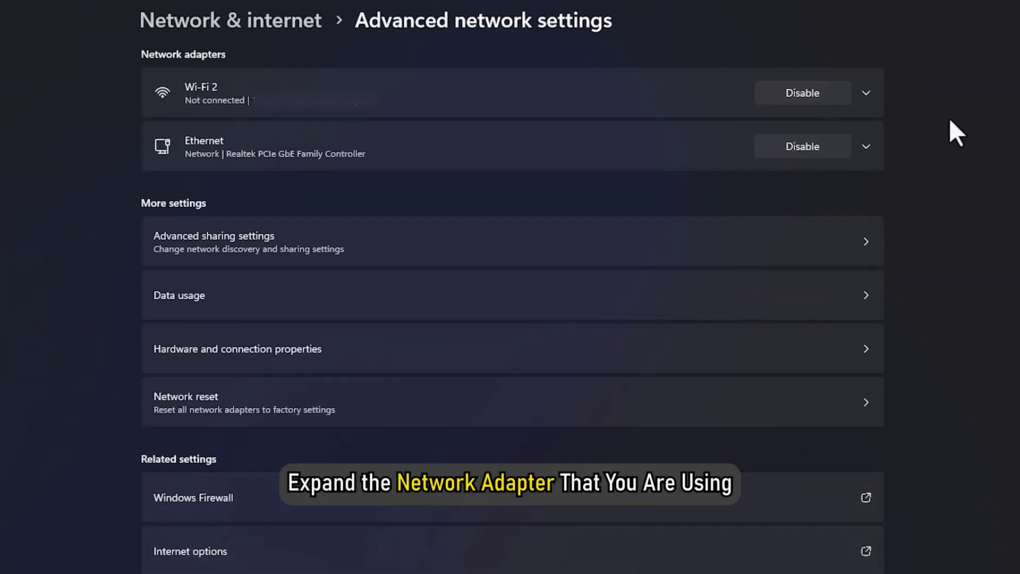
{"action": "left_click", "coordinate": [866, 93]}
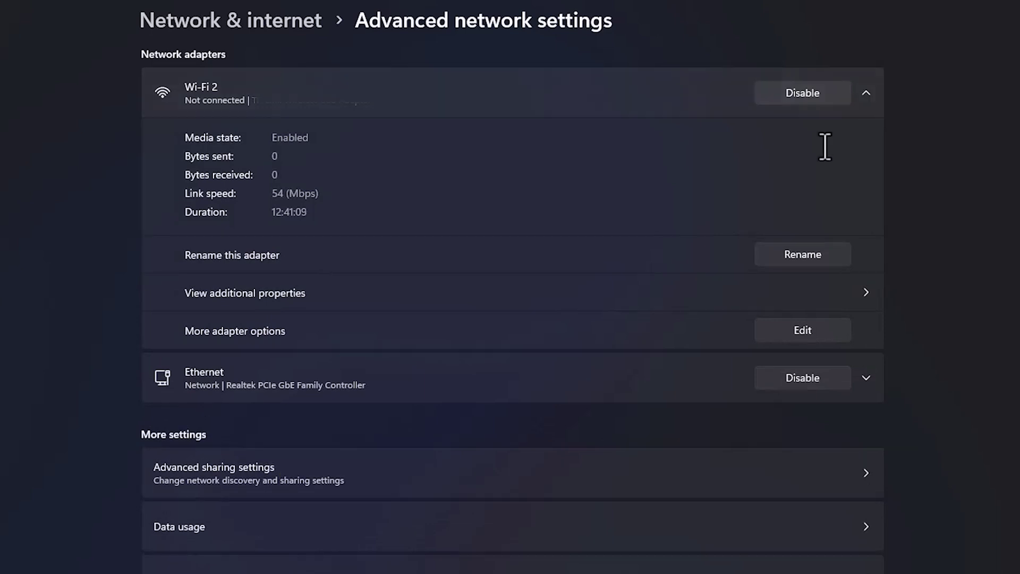
{"action": "left_click", "coordinate": [272, 302]}
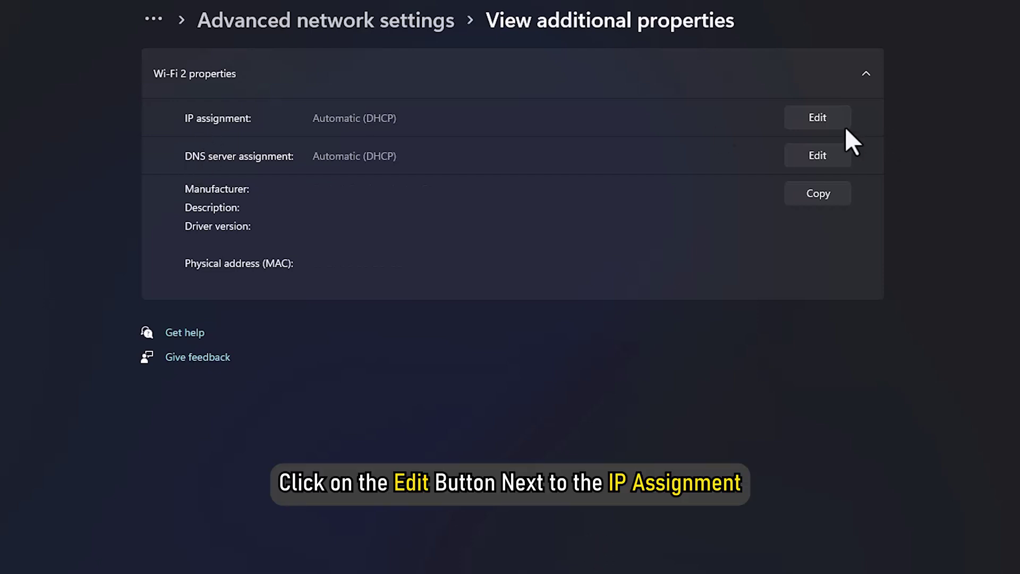
Step: Change the IP assignment to Automatic (DHCP) and save it
{"action": "left_click", "coordinate": [806, 121]}
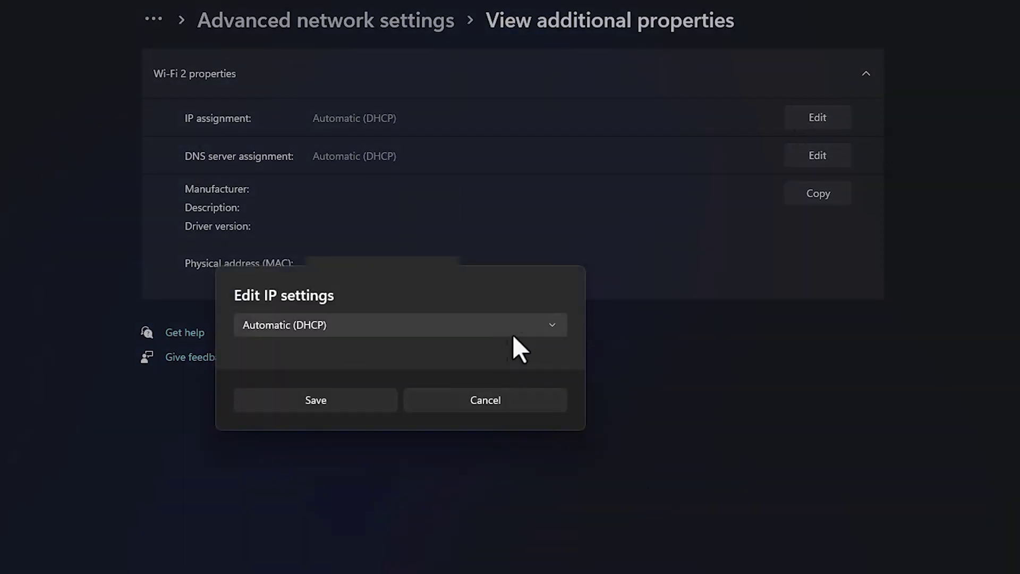
{"action": "left_click", "coordinate": [531, 327]}
{"action": "left_click", "coordinate": [270, 325]}
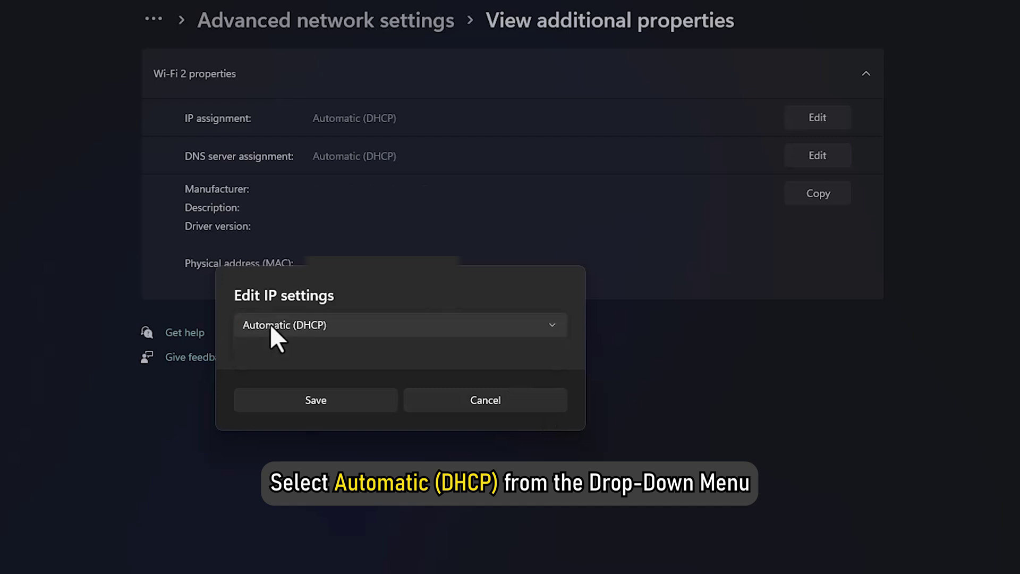
{"action": "left_click", "coordinate": [306, 403]}
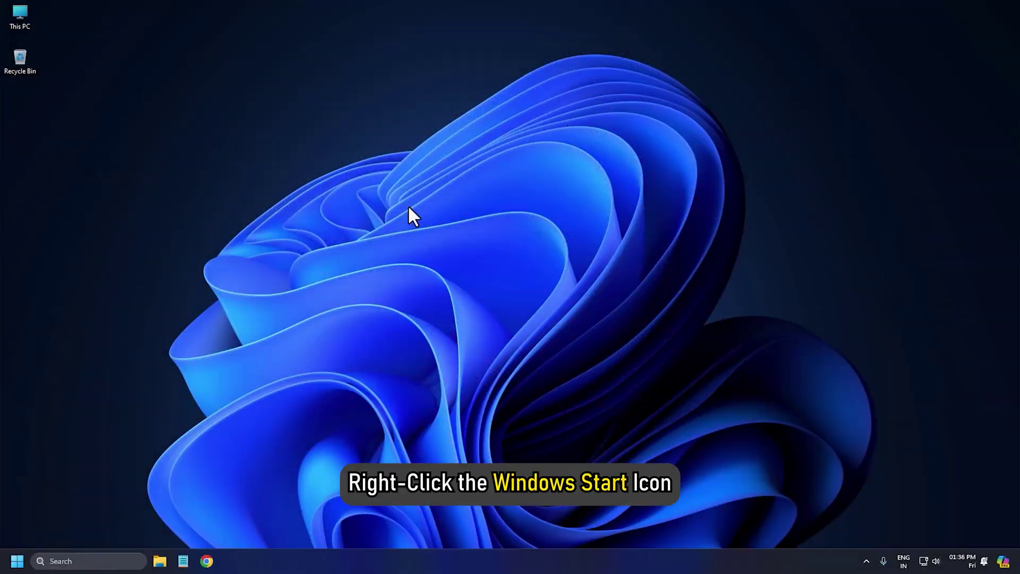
Step: Untick 'Allow the computer to turn off this device to save power' for the TP-Link Wireless USB Adapter
{"action": "right_click", "coordinate": [17, 561]}
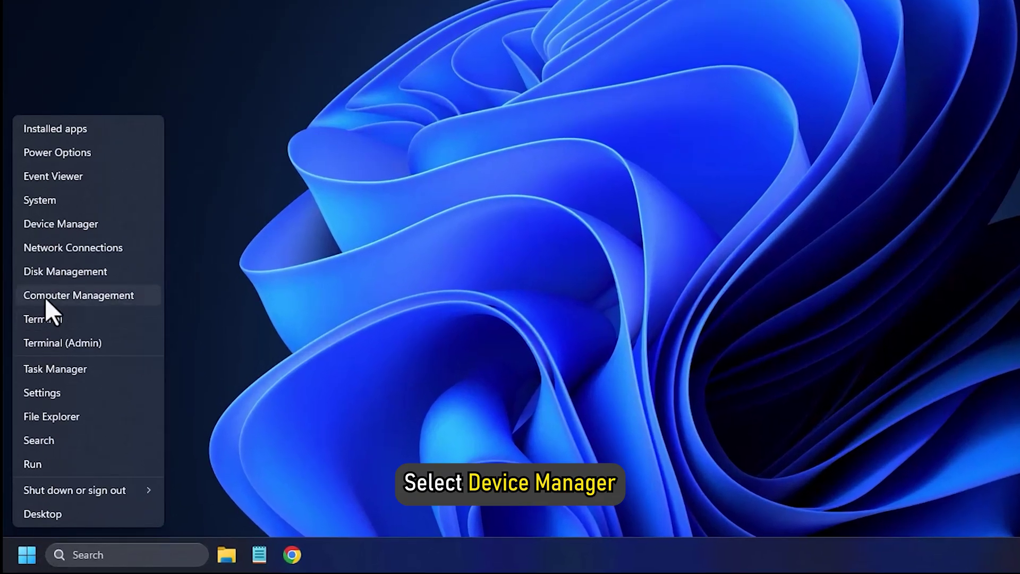
{"action": "left_click", "coordinate": [50, 223]}
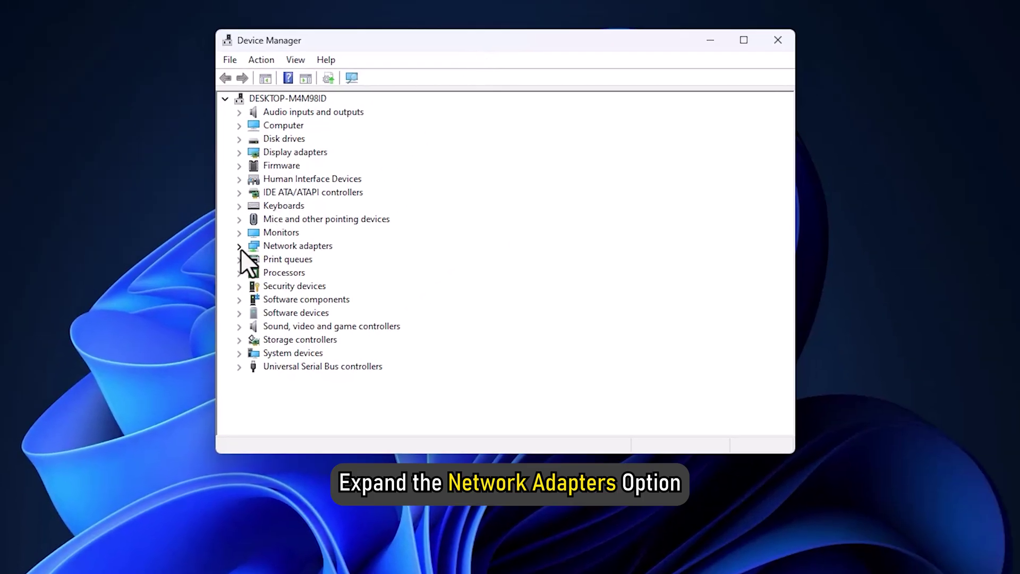
{"action": "left_click", "coordinate": [240, 247]}
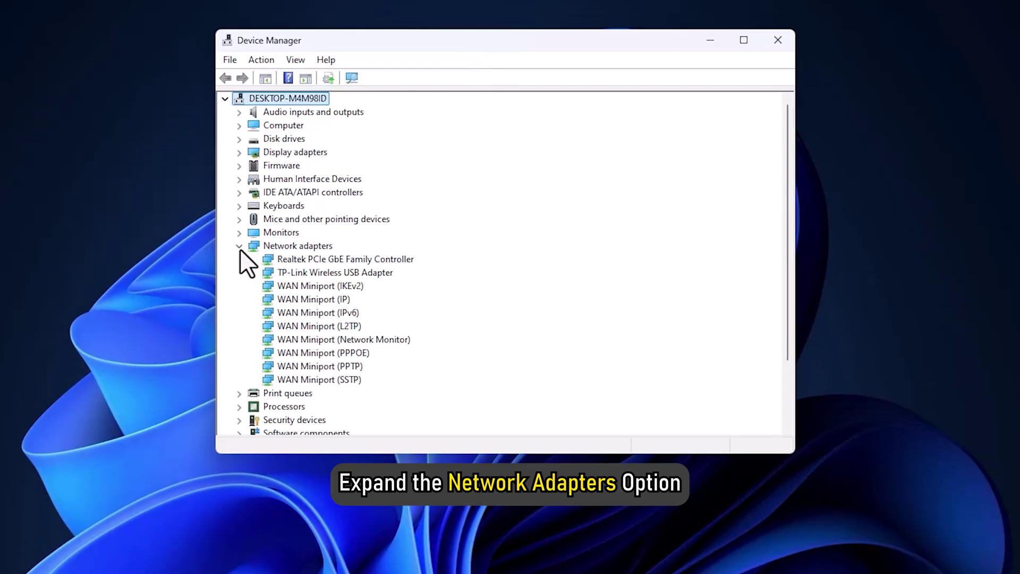
{"action": "left_click", "coordinate": [279, 274]}
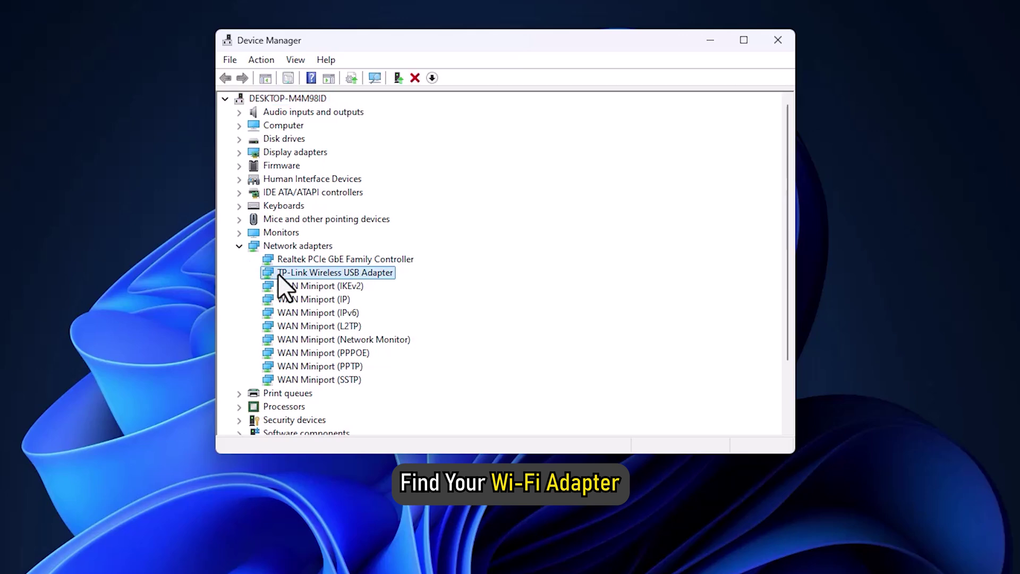
{"action": "right_click", "coordinate": [279, 274]}
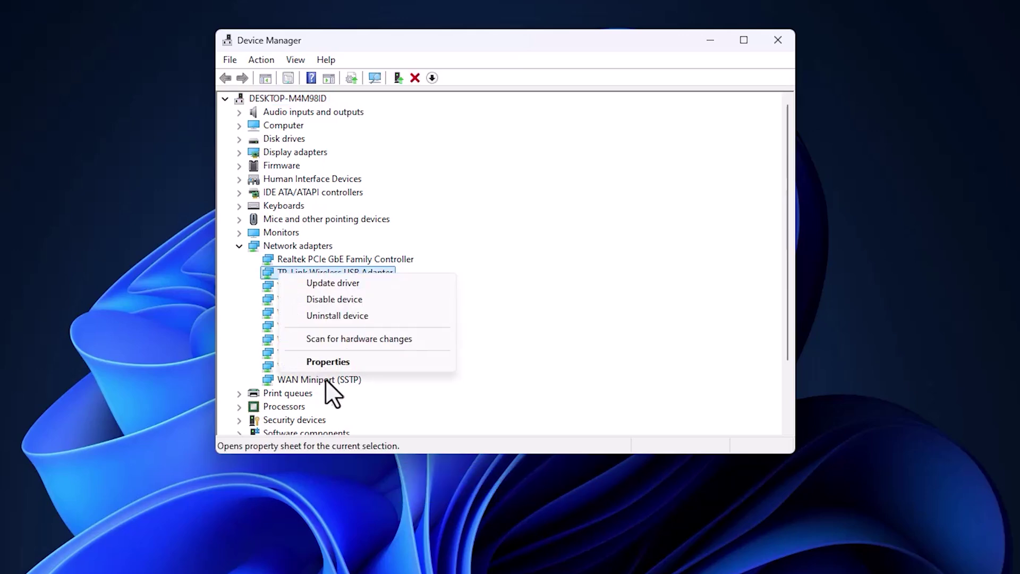
{"action": "left_click", "coordinate": [332, 363]}
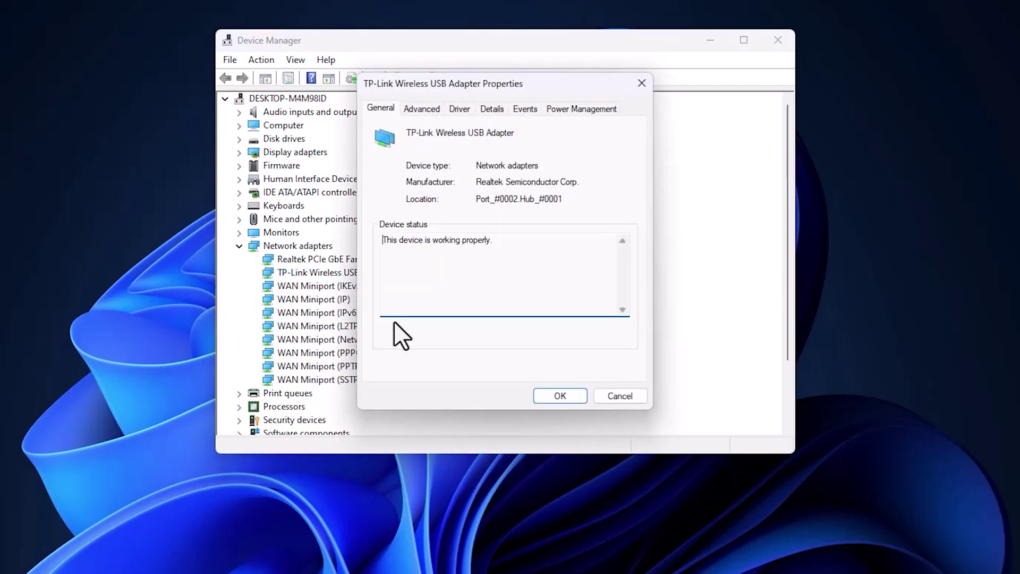
{"action": "left_click", "coordinate": [563, 107]}
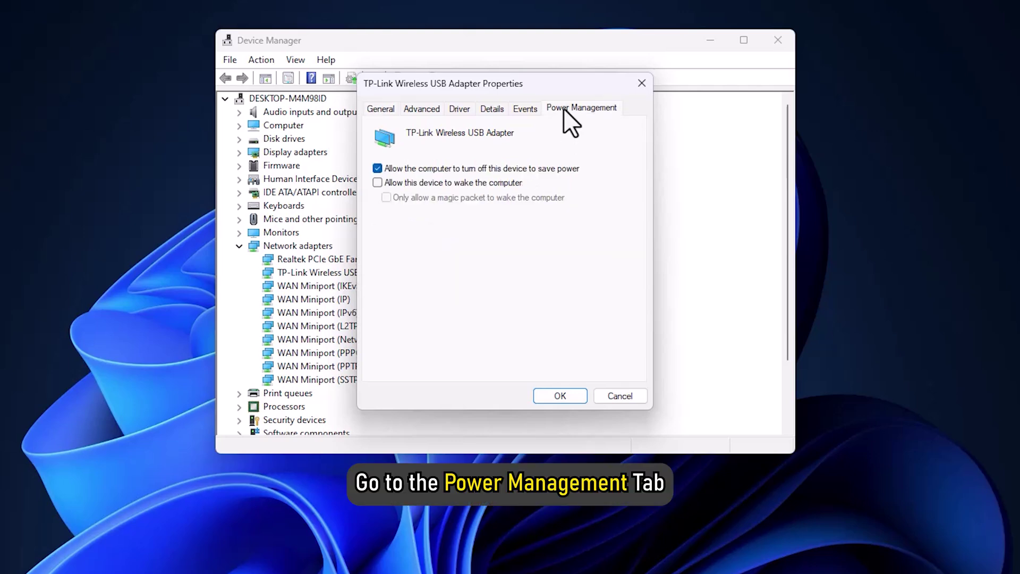
{"action": "left_click", "coordinate": [377, 168]}
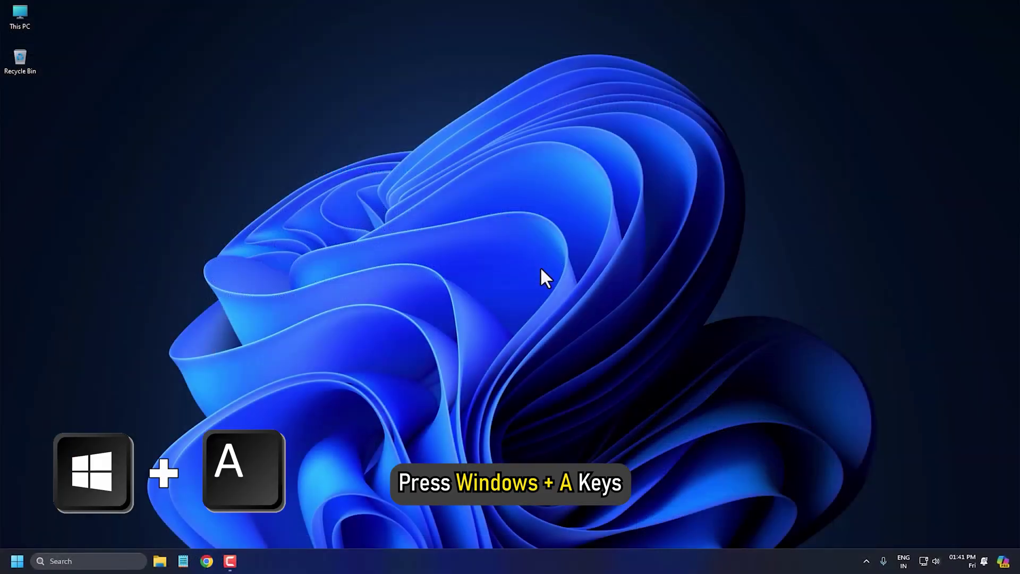
Step: Forget the currently connected network from the Quick Settings Wi-Fi list
{"action": "key", "text": "super+a"}
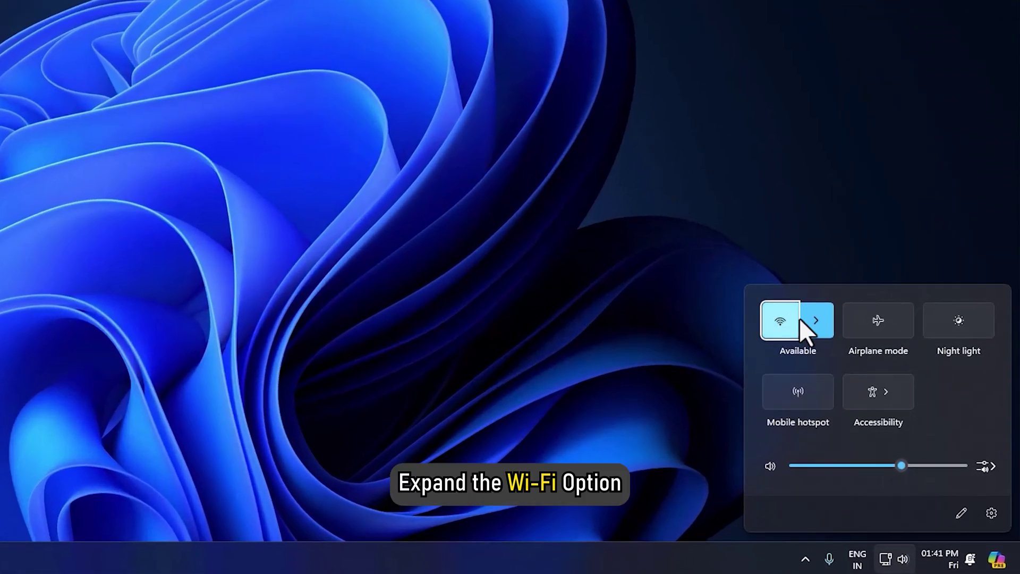
{"action": "left_click", "coordinate": [838, 354]}
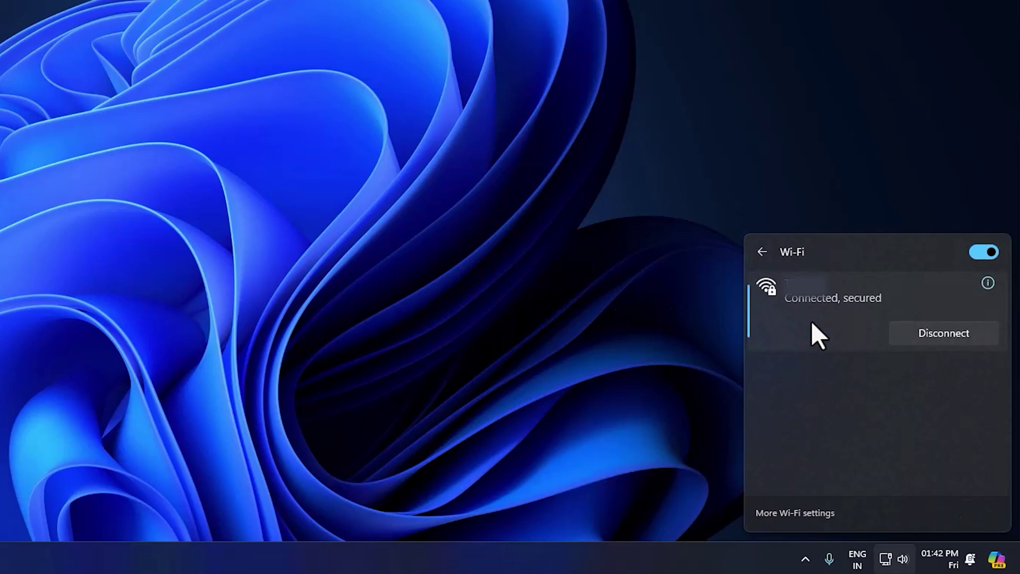
{"action": "right_click", "coordinate": [801, 294]}
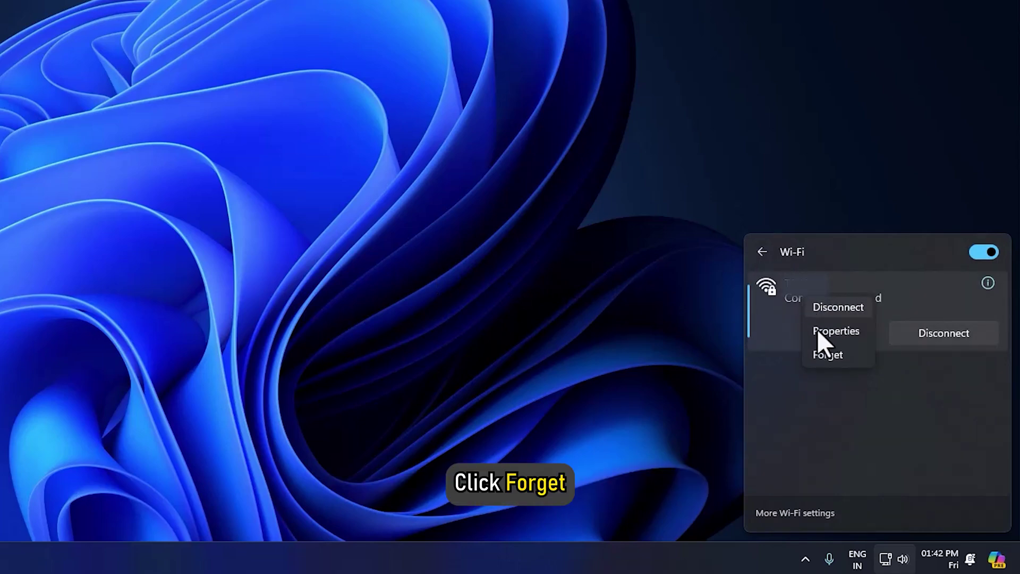
{"action": "left_click", "coordinate": [828, 355]}
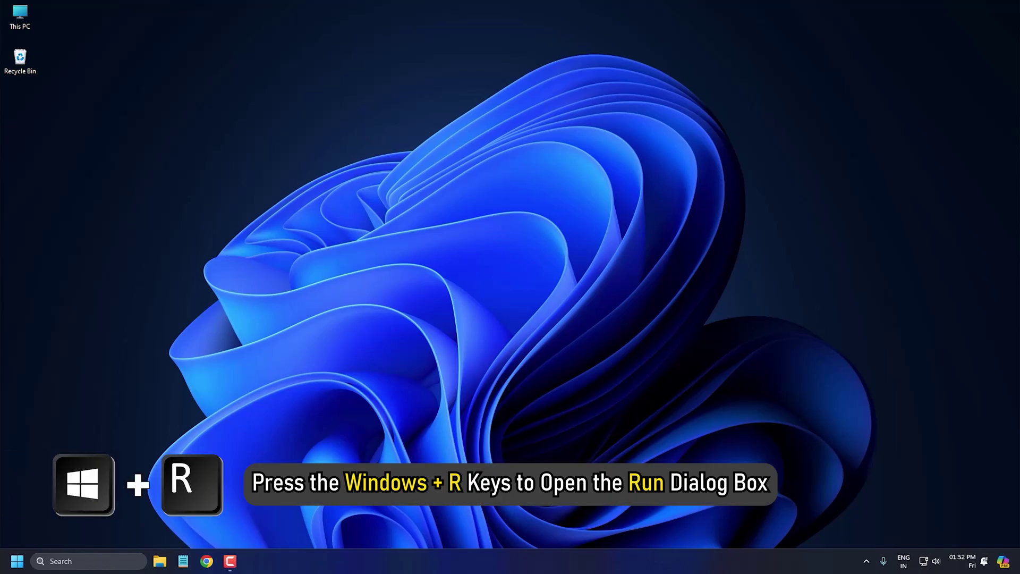
Step: Launch services.msc from the Run dialog to open the Services console
{"action": "key", "text": "super+r"}
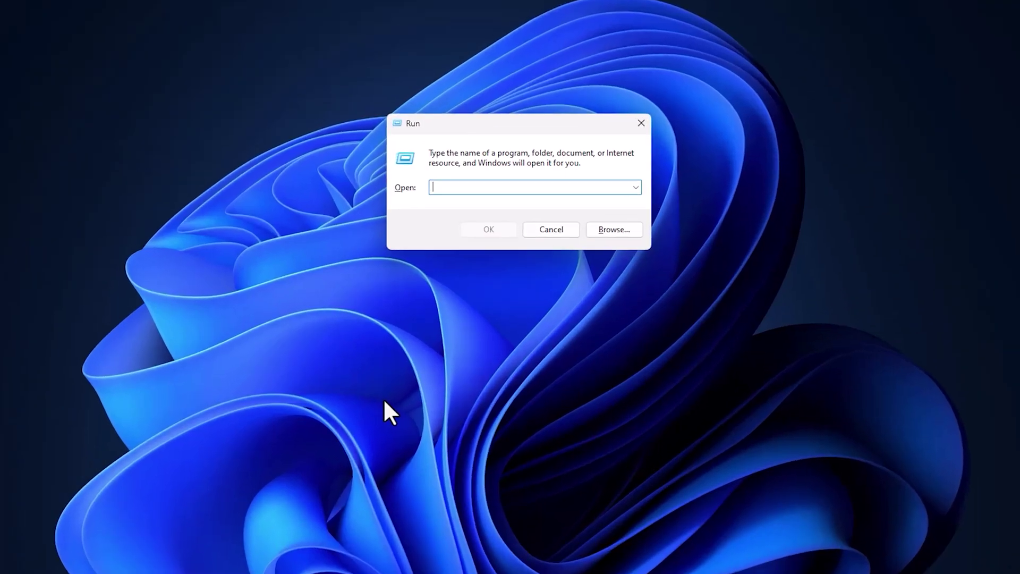
{"action": "type", "text": "se"}
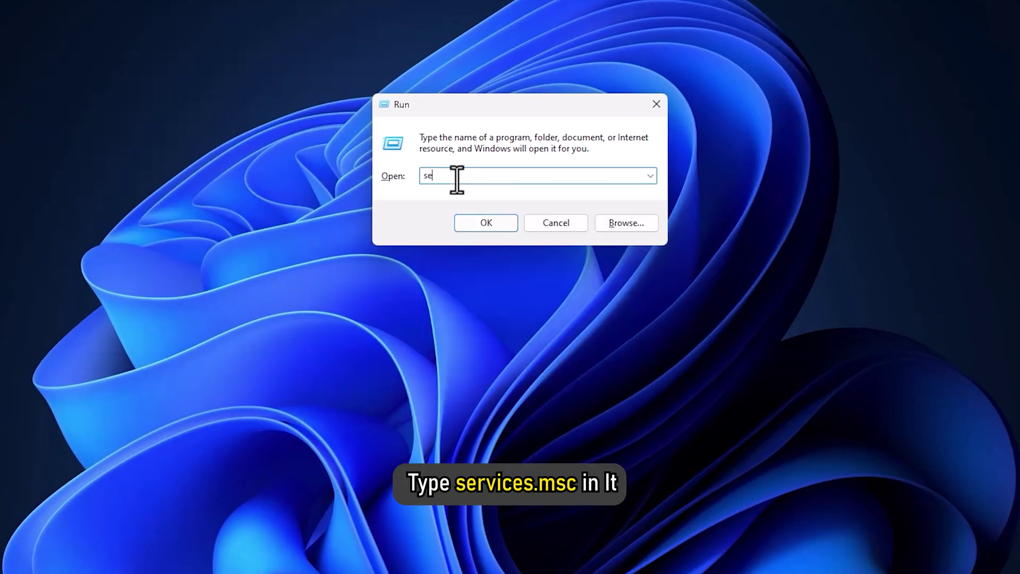
{"action": "type", "text": "rvices.msc"}
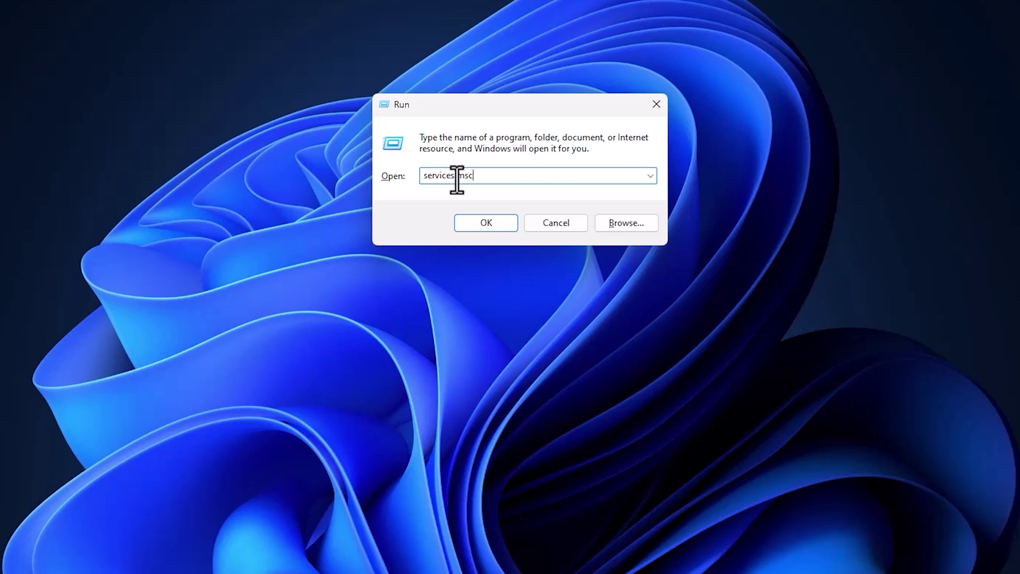
{"action": "key", "text": "Return"}
Step: Set the WLAN AutoConfig service's Startup type to Automatic in its Properties and apply
{"action": "scroll", "coordinate": [556, 222], "scroll_direction": "down", "scroll_amount": 20}
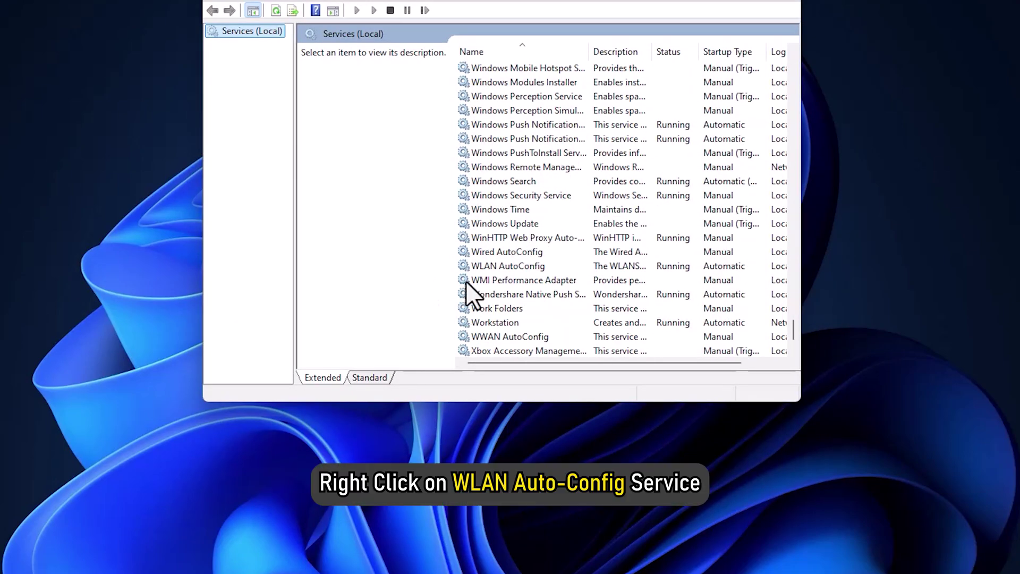
{"action": "right_click", "coordinate": [467, 266]}
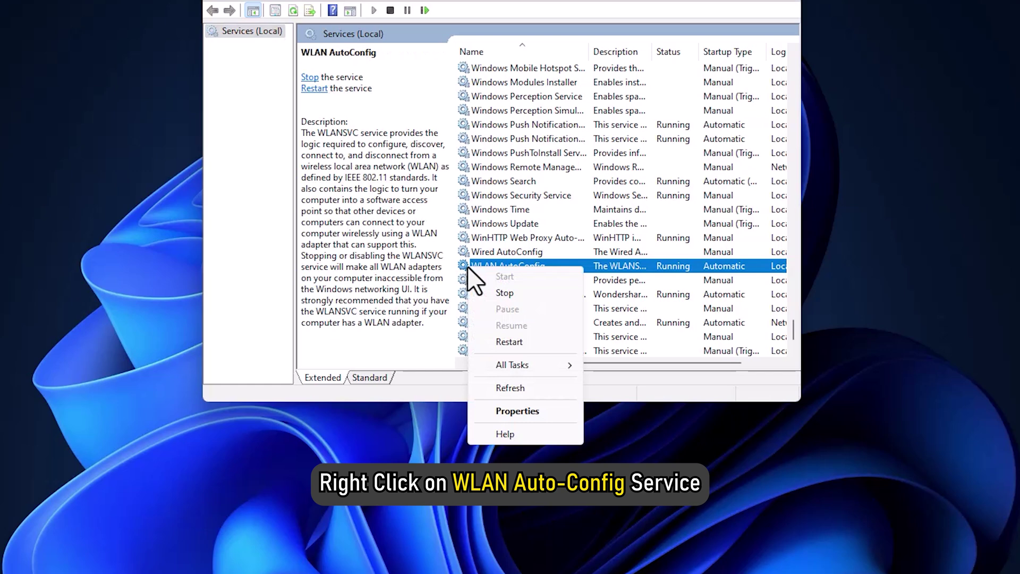
{"action": "left_click", "coordinate": [518, 411]}
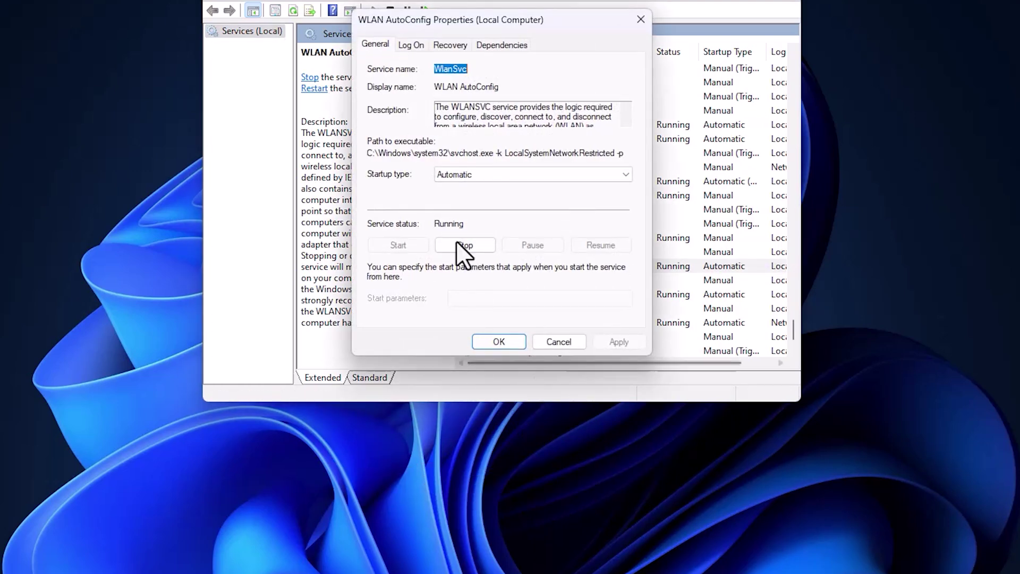
{"action": "left_click", "coordinate": [371, 45]}
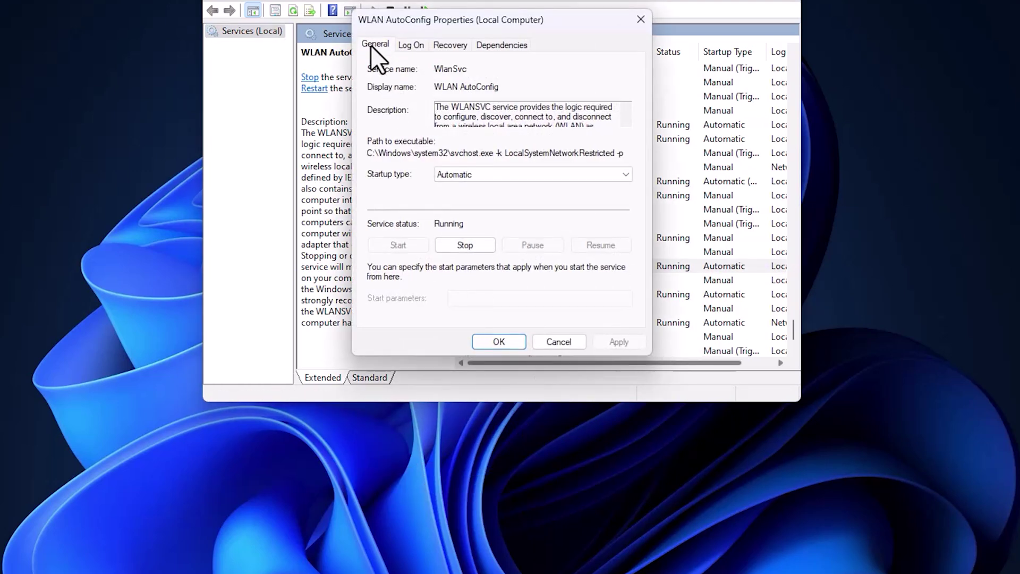
{"action": "left_click", "coordinate": [521, 172]}
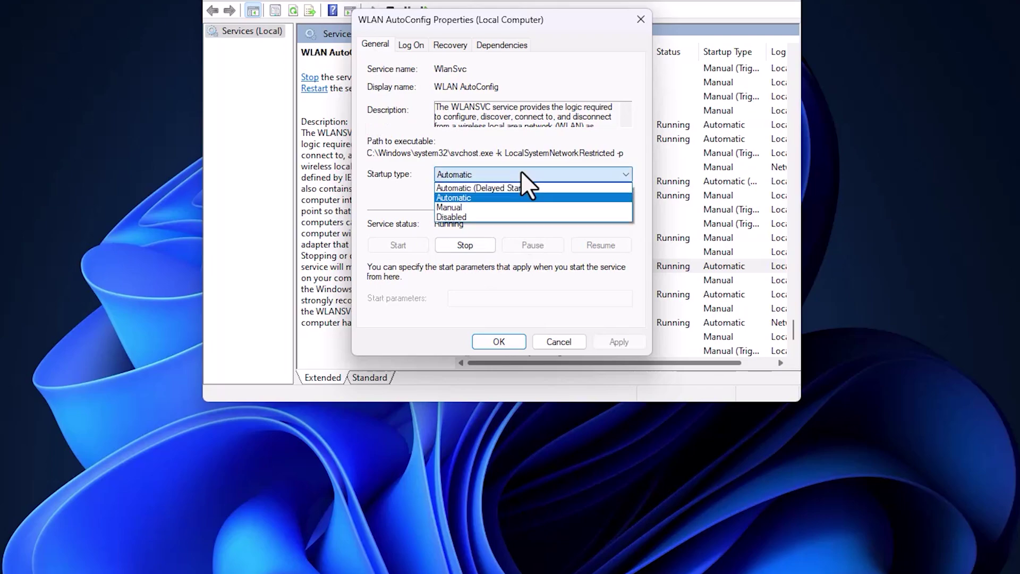
{"action": "left_click", "coordinate": [467, 198]}
{"action": "left_click", "coordinate": [614, 337]}
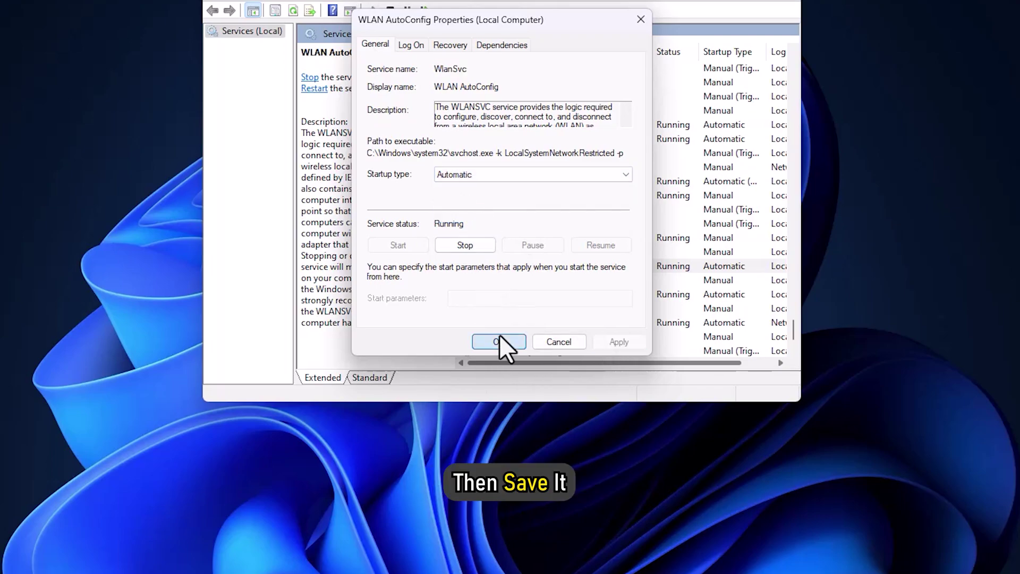